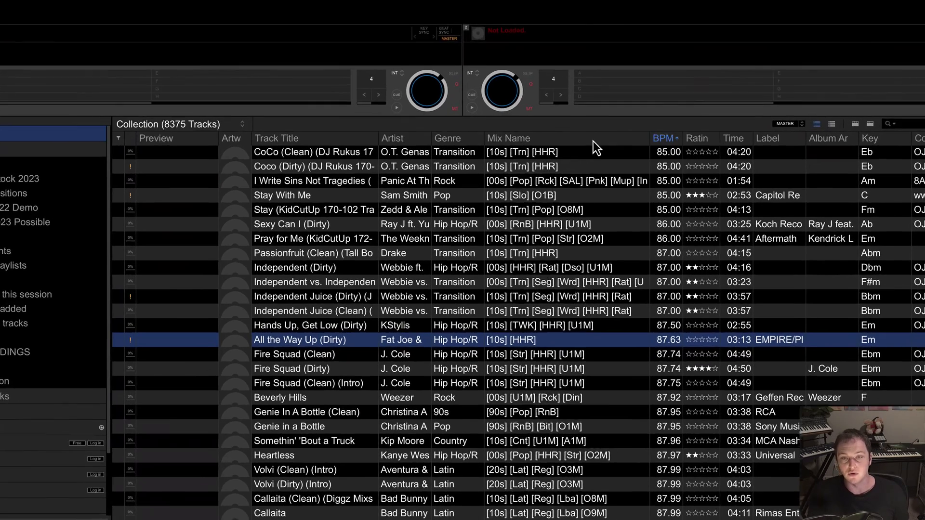
Step: Hide the Mix Name column and select the Pray for Me track
right_click(594, 141)
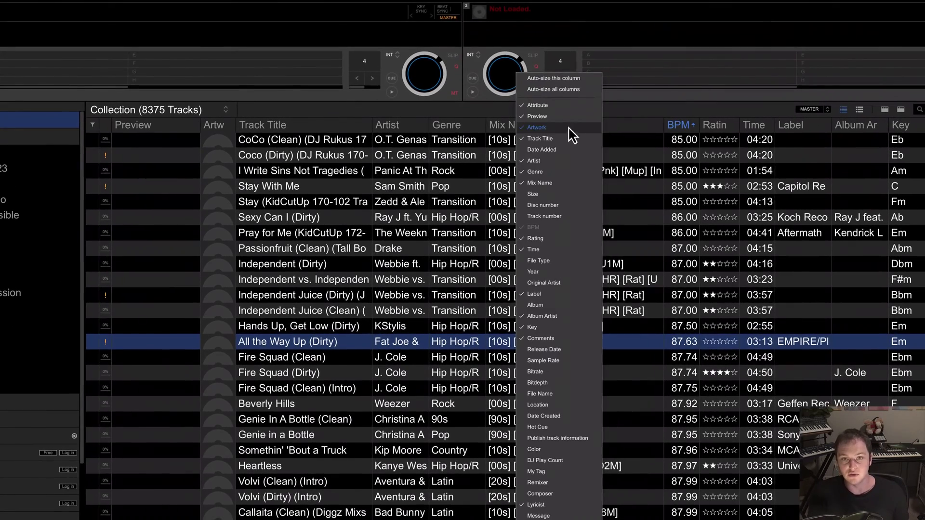
left_click(557, 191)
left_click(920, 234)
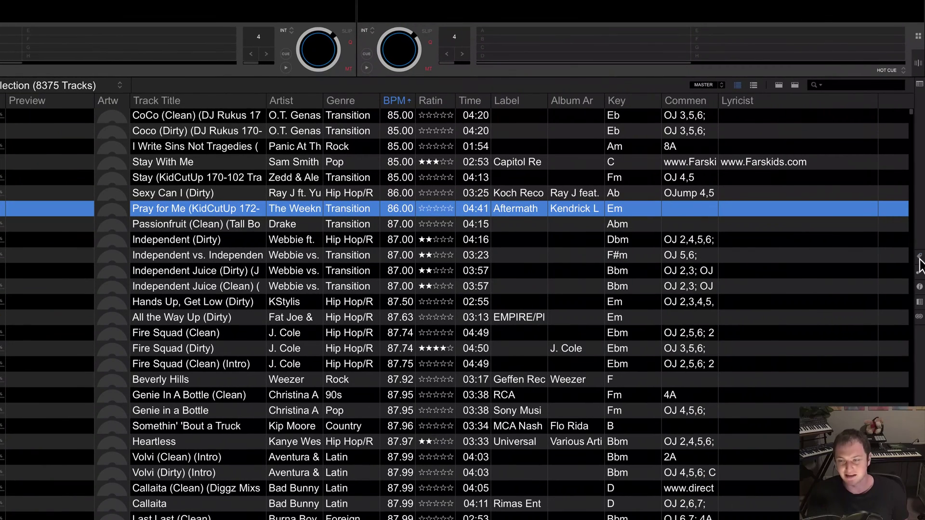
Step: Show the My Tag genre and mood panel, scroll through it, then close it to widen the list
left_click(919, 258)
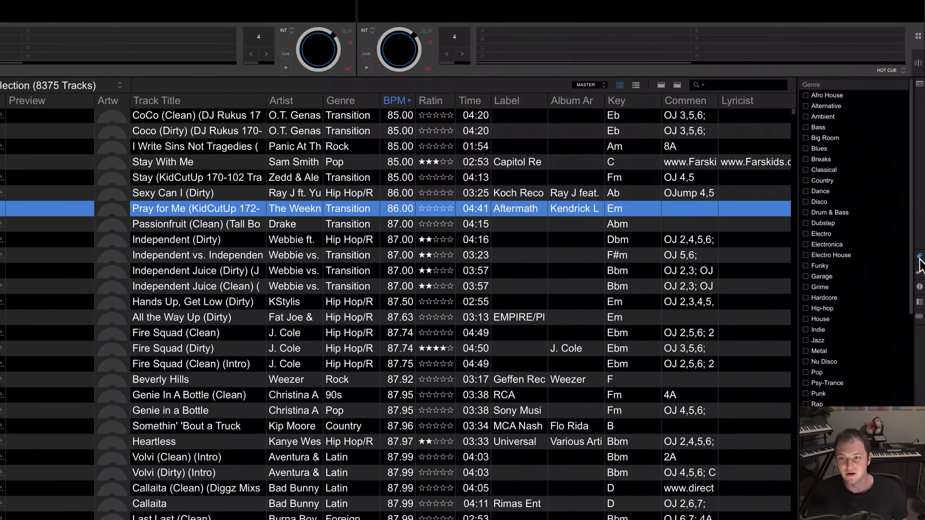
scroll(852, 318, "down", 5)
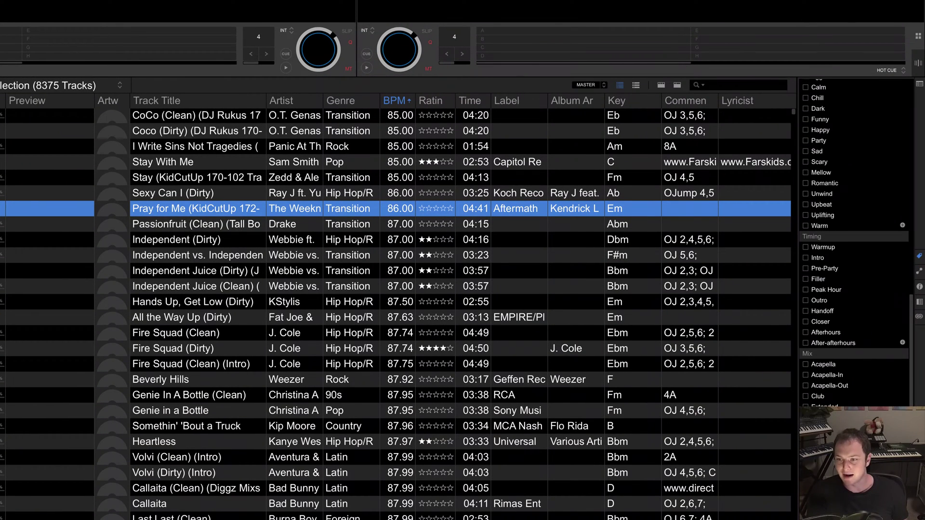
scroll(853, 241, "up", 10)
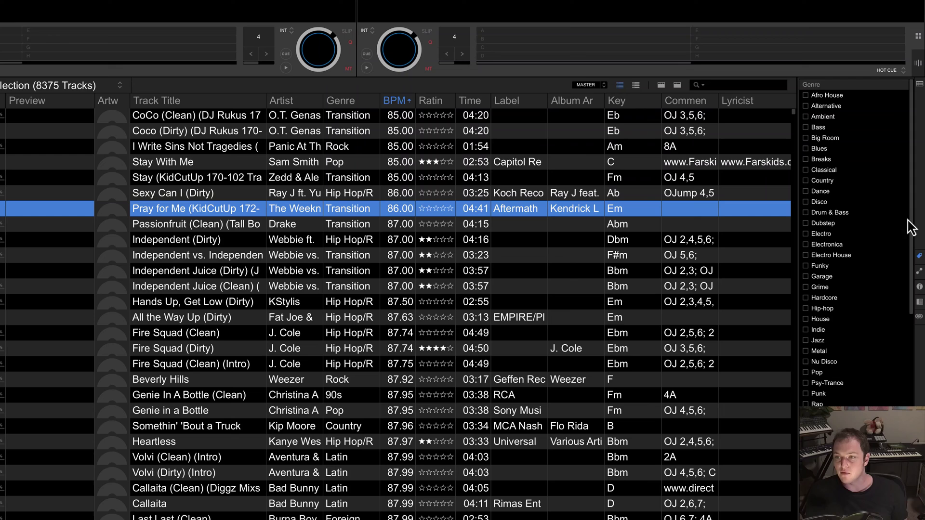
left_click(919, 258)
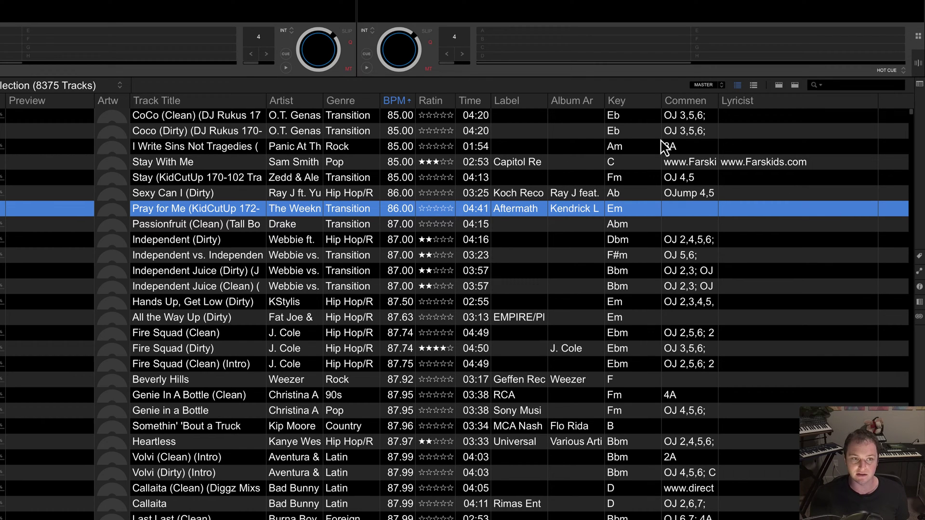
scroll(511, 314, "down", 1)
scroll(511, 314, "down", 6)
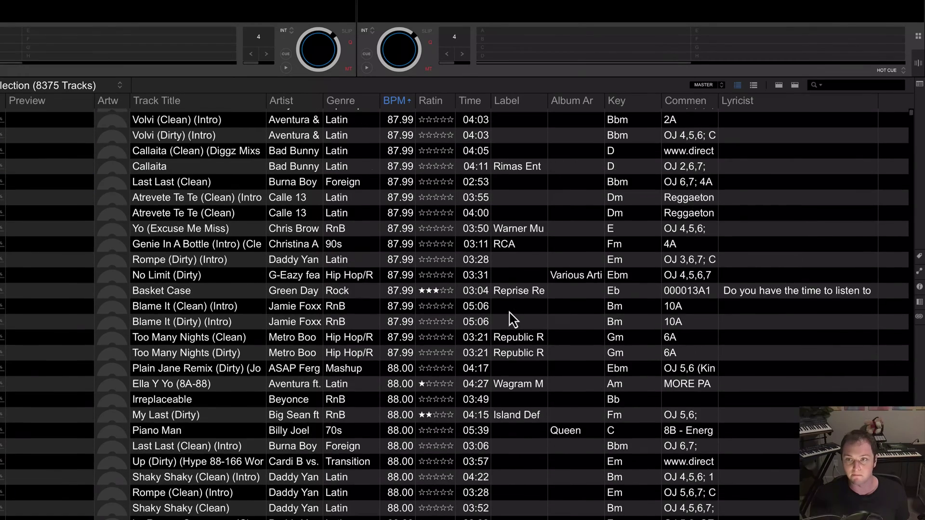
scroll(510, 314, "up", 10)
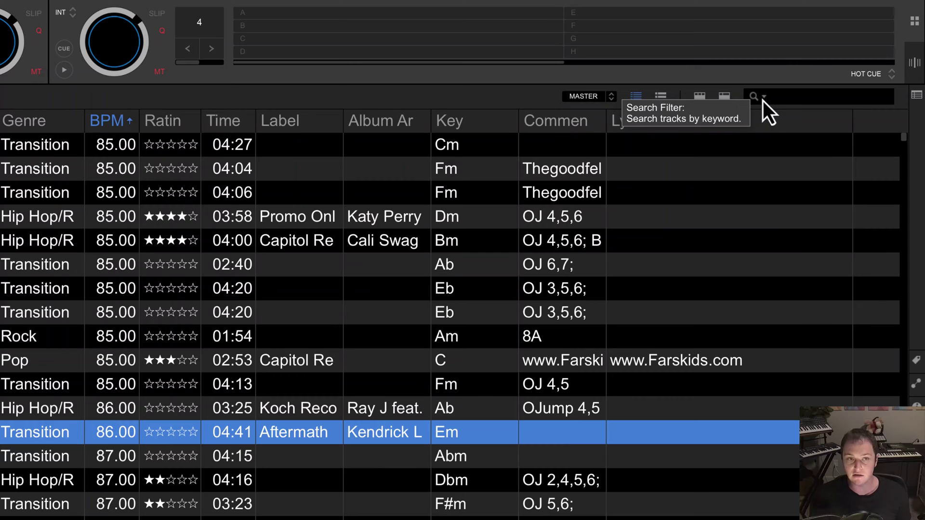
left_click(763, 97)
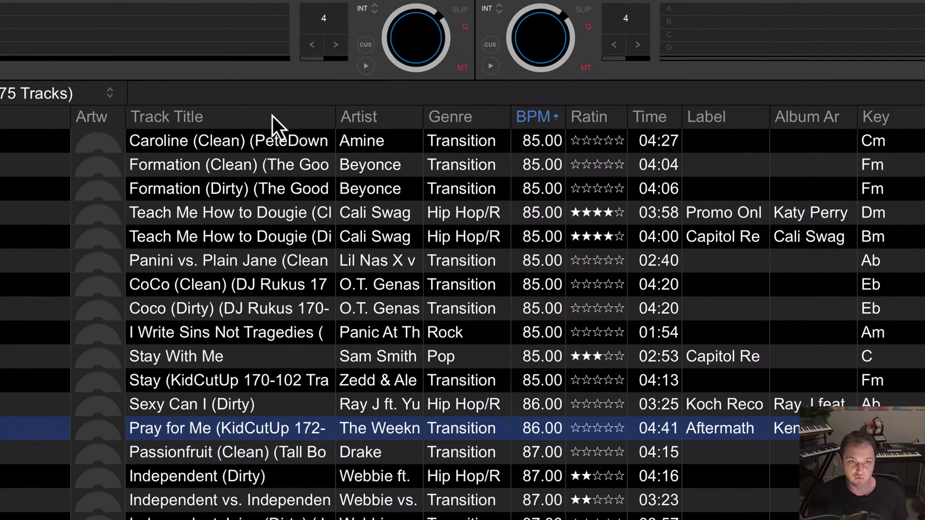
Step: Show the Mix Name column again from the Track Title header's column menu, and select Independent Juice (Dirty)
right_click(272, 116)
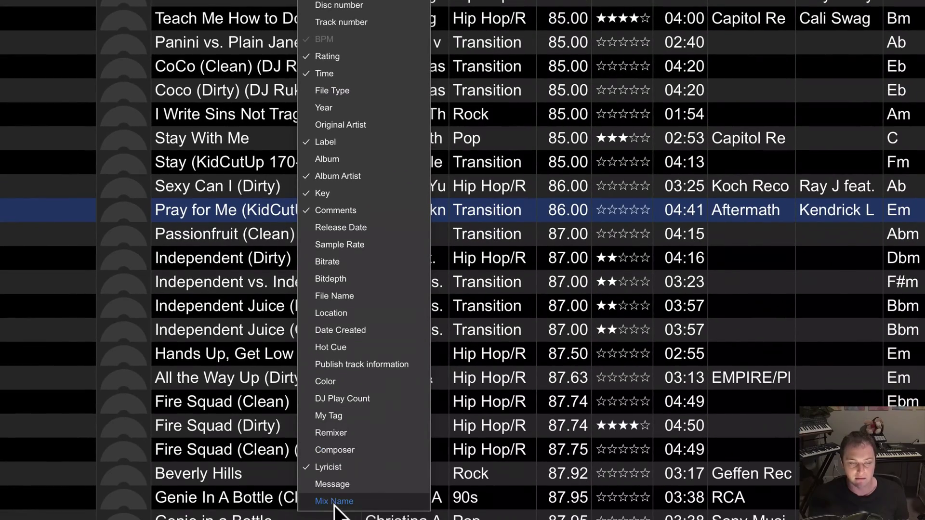
left_click(335, 507)
left_click(269, 306)
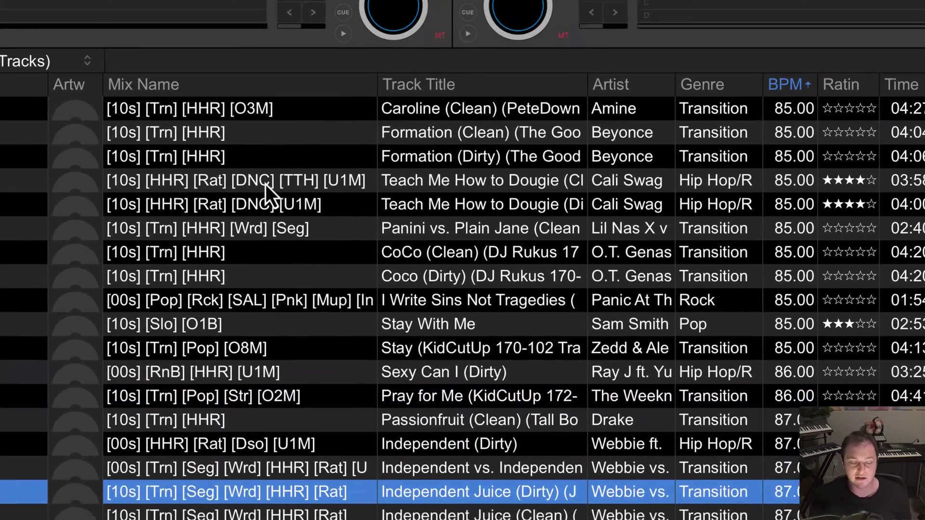
Step: Scroll through the tagged tracks and select Oiga, Mire, Vea
scroll(234, 345, "down", 15)
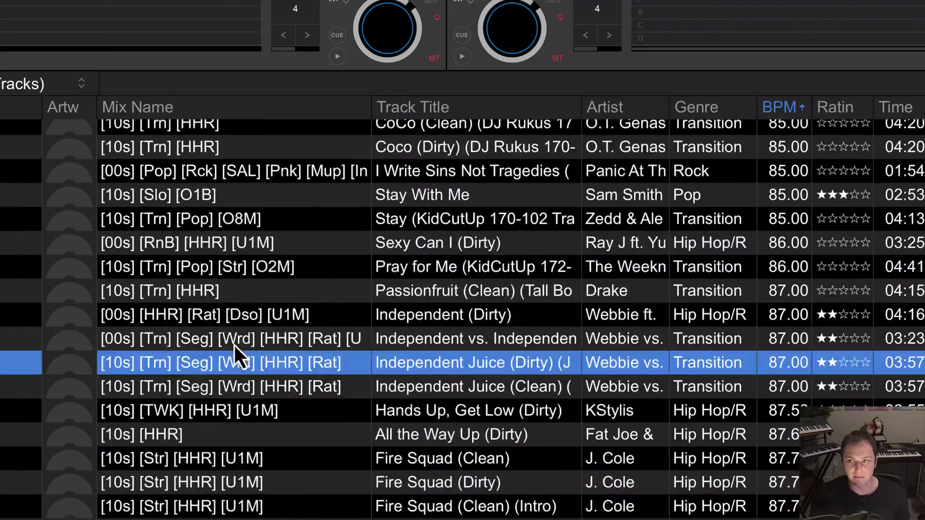
scroll(238, 347, "up", 5)
scroll(235, 344, "up", 10)
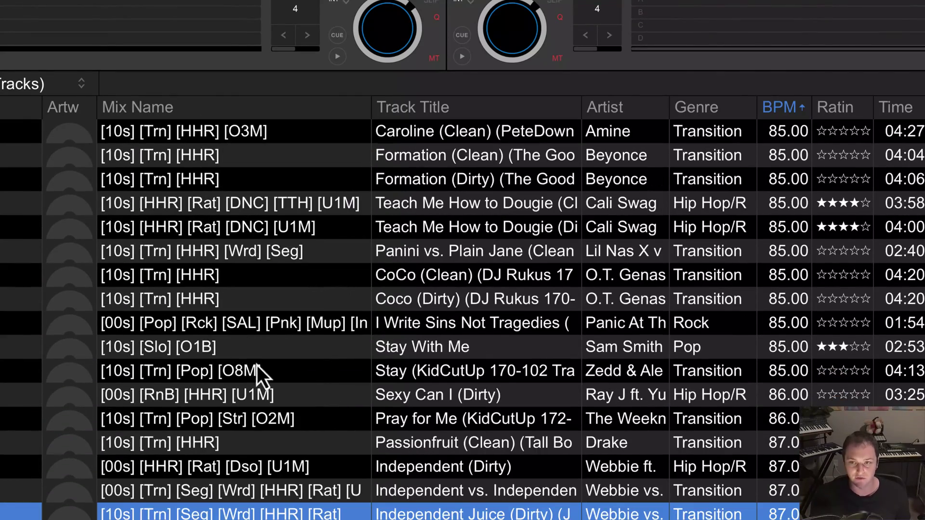
scroll(246, 419, "down", 15)
scroll(230, 450, "down", 6)
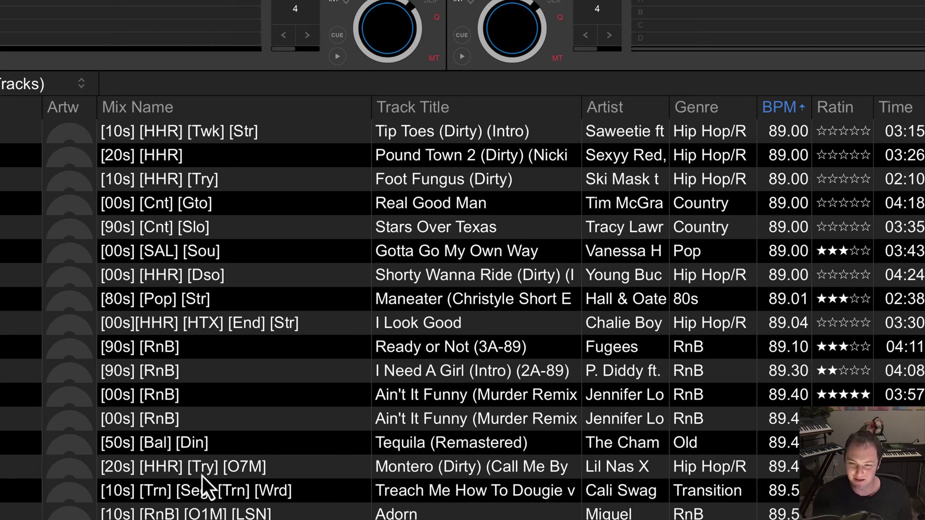
scroll(216, 511, "down", 3)
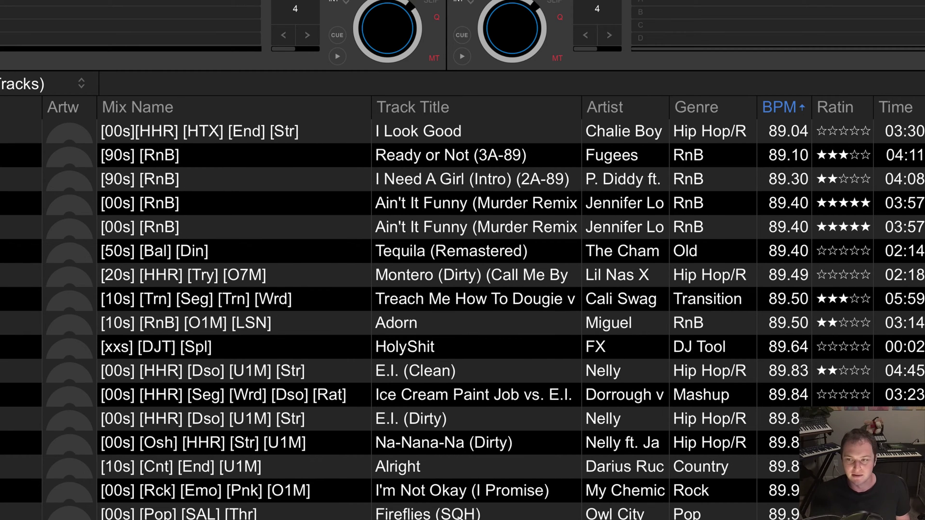
scroll(462, 318, "up", 15)
scroll(462, 318, "down", 20)
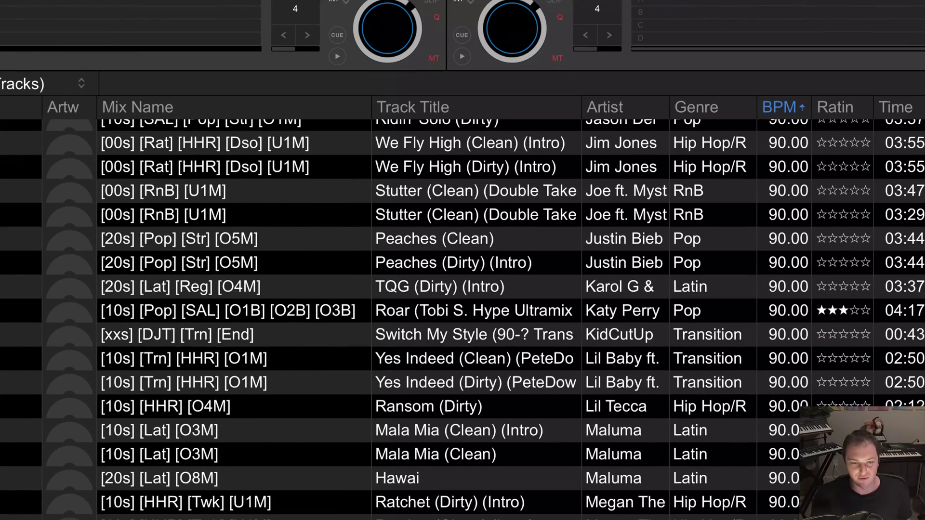
scroll(462, 318, "down", 10)
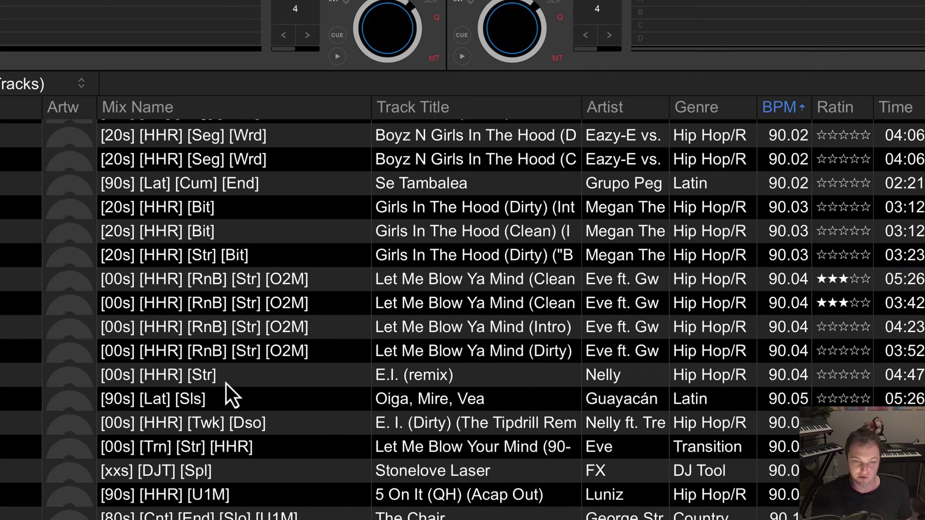
left_click(183, 401)
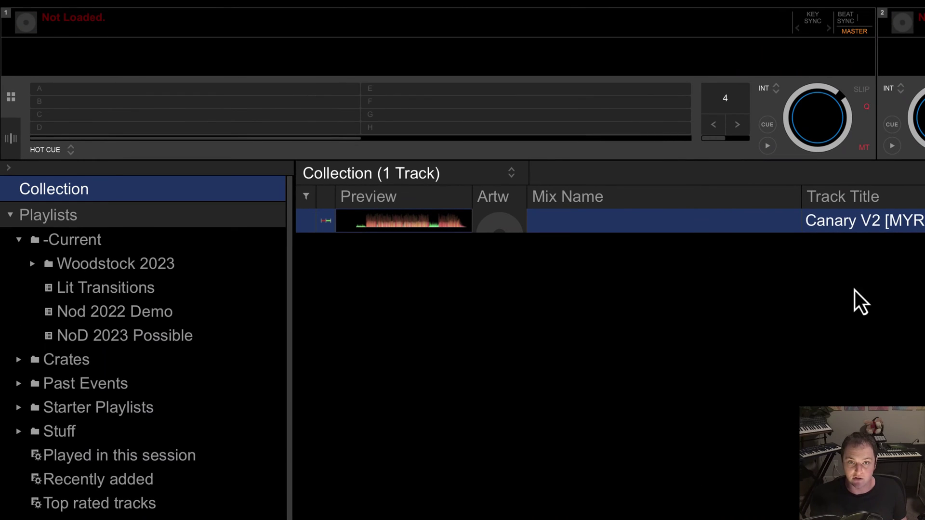
Step: Select Canary V2 [MYR Mix] and load it onto deck 1
left_click(855, 291)
left_click(686, 230)
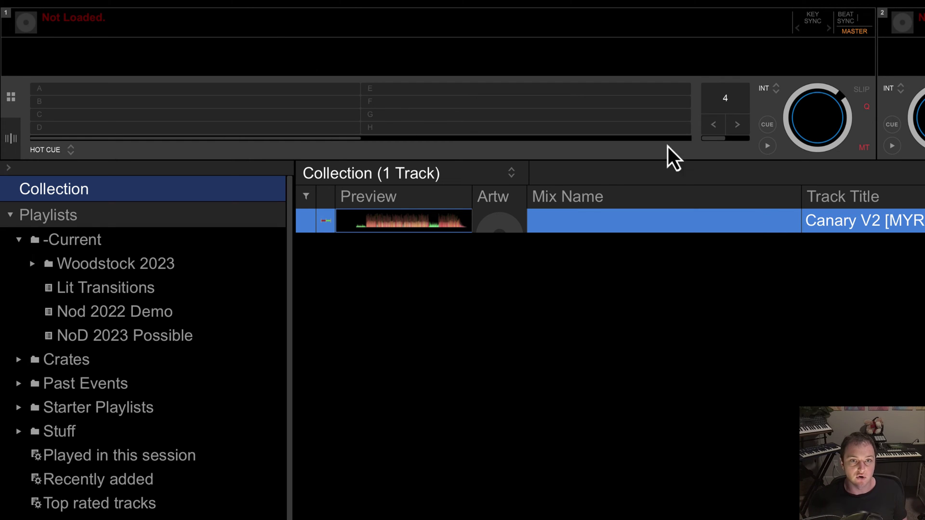
left_click_drag(765, 226, 711, 138)
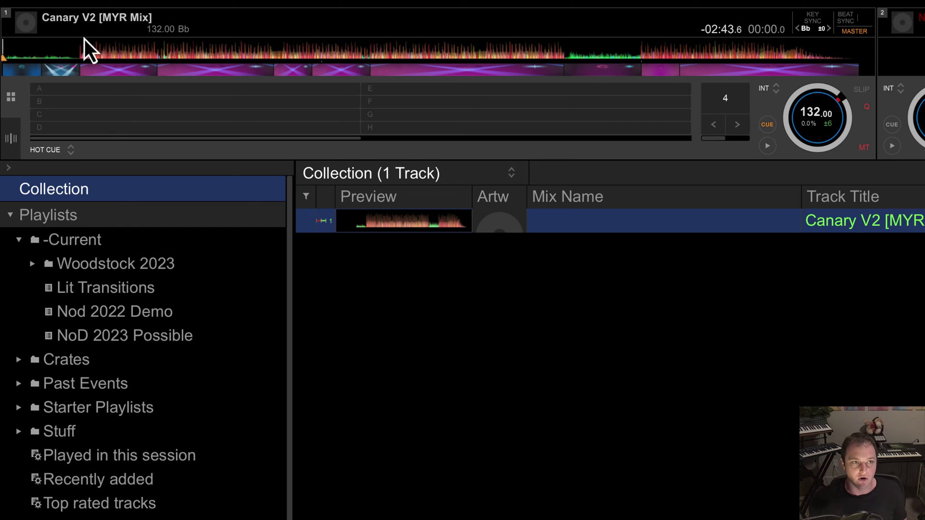
Step: Play Canary V2 from about 12 seconds in, then pause it at 00:18
left_click(73, 51)
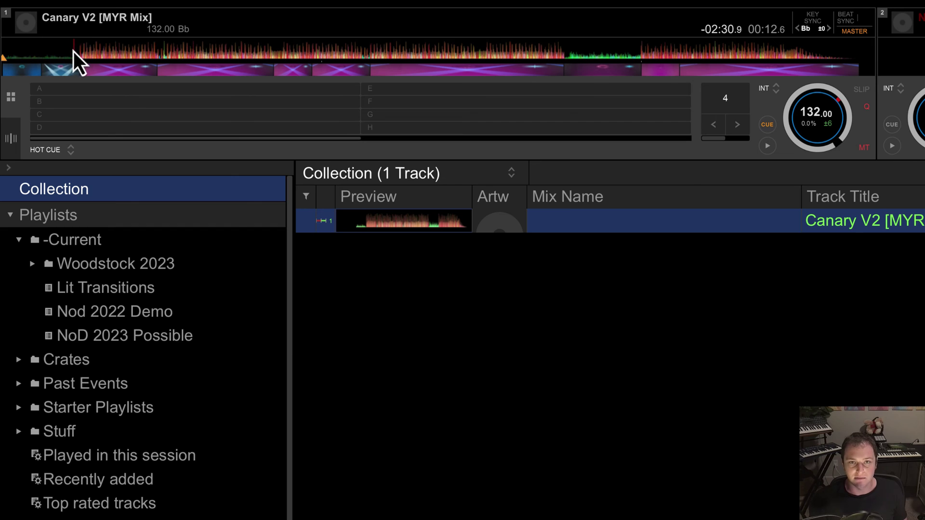
left_click(773, 145)
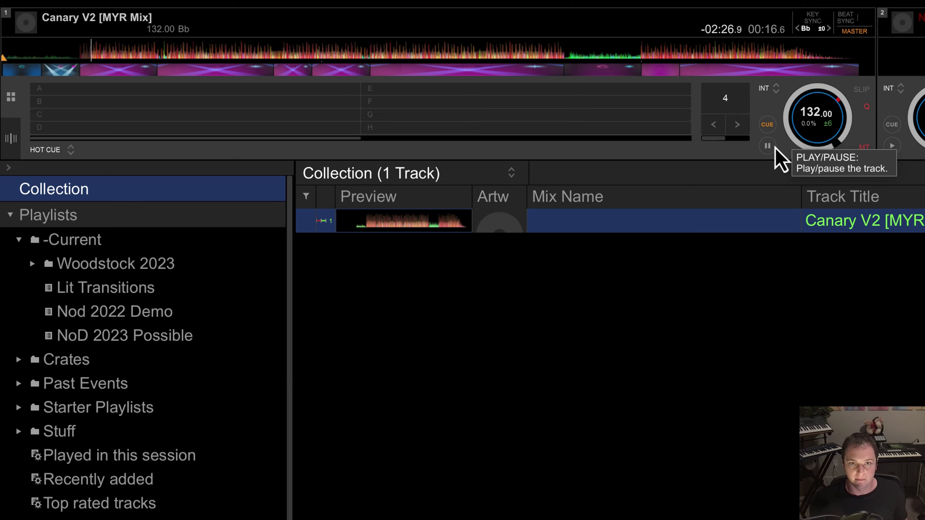
left_click(771, 149)
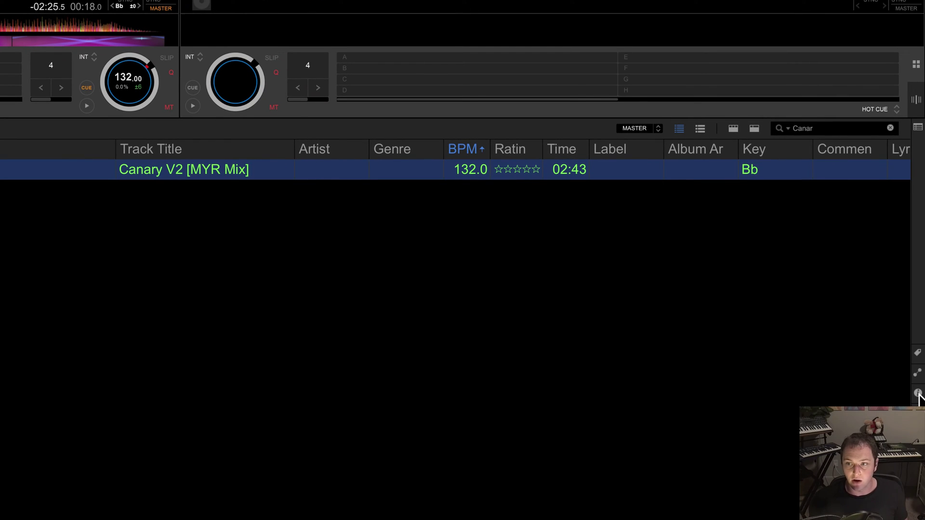
Step: Enter '[20s] [RnB] [Str] [Lte]' as Canary V2's Mix Name in the Info panel
left_click(917, 394)
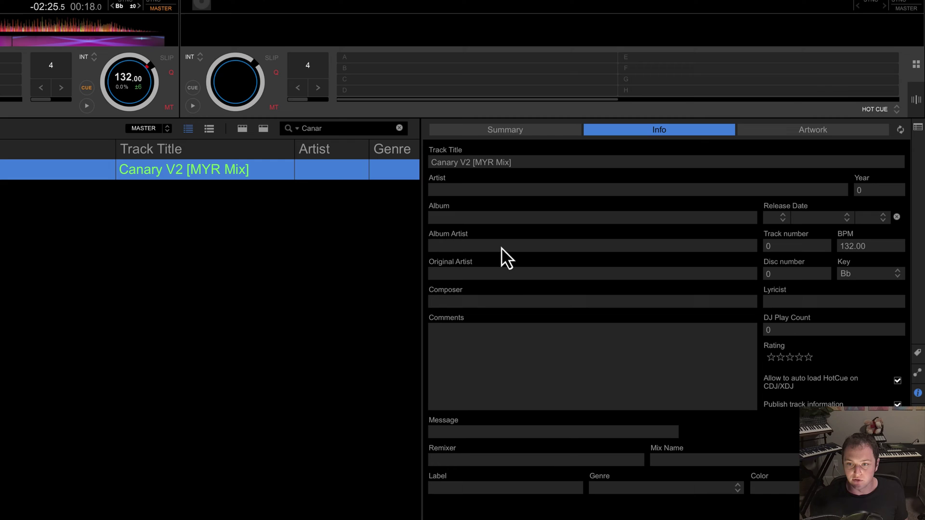
left_click(704, 455)
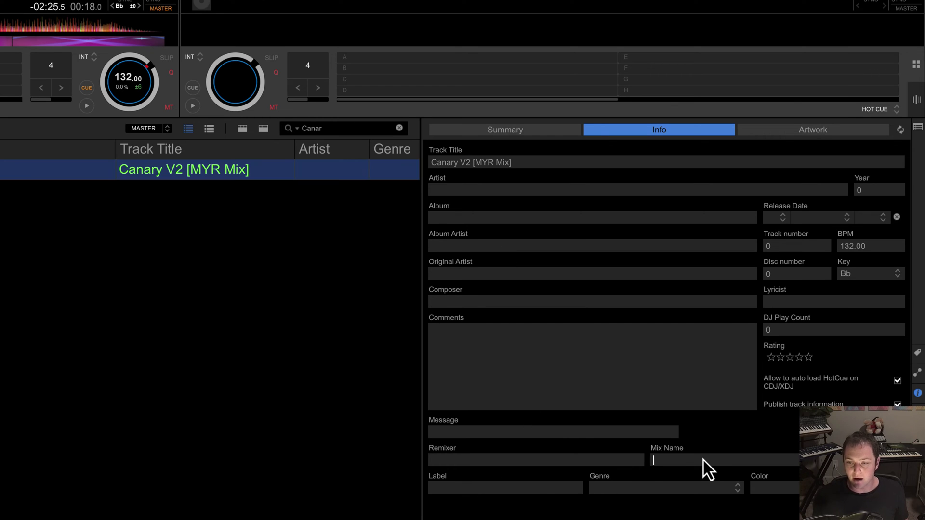
type("[20s]")
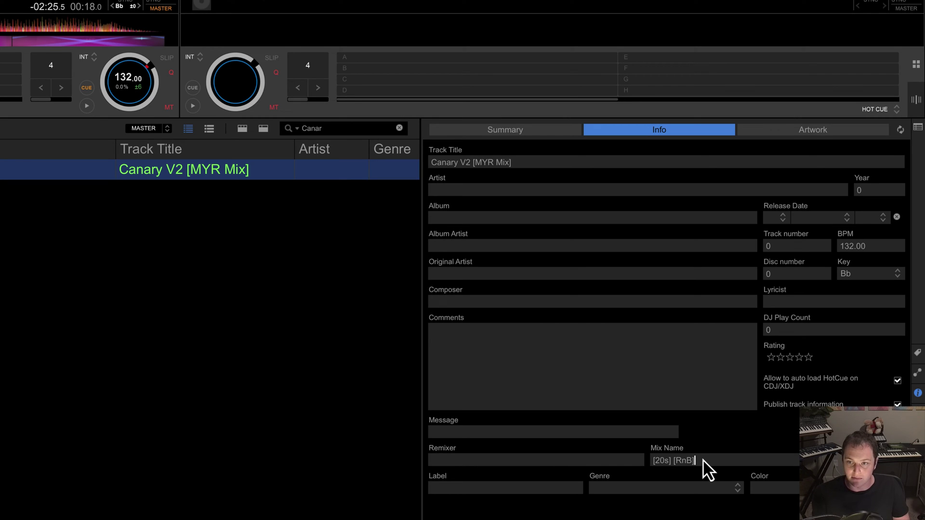
type("[RnB] [Str] [Lte")
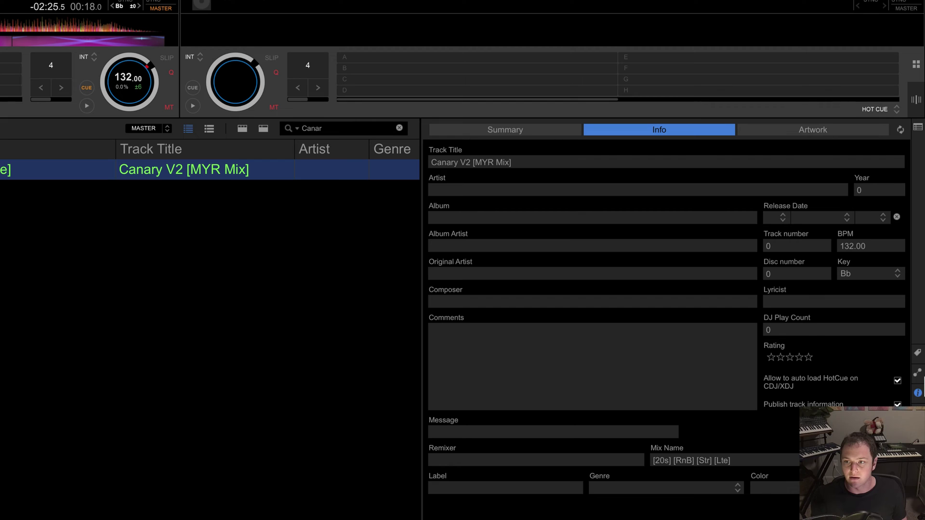
left_click(918, 392)
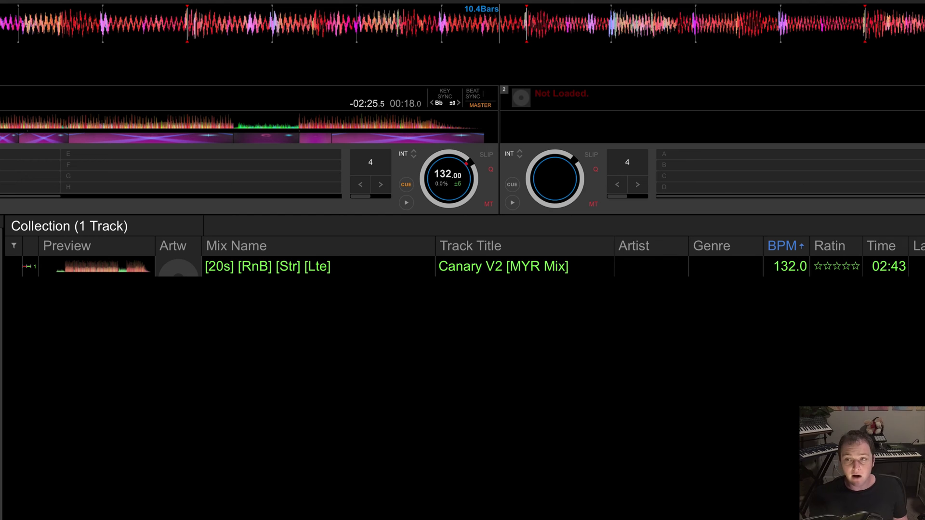
Step: Search the whole collection for [90s] (522 tracks), browse the results, then switch the search to [HHR]
left_click(895, 181)
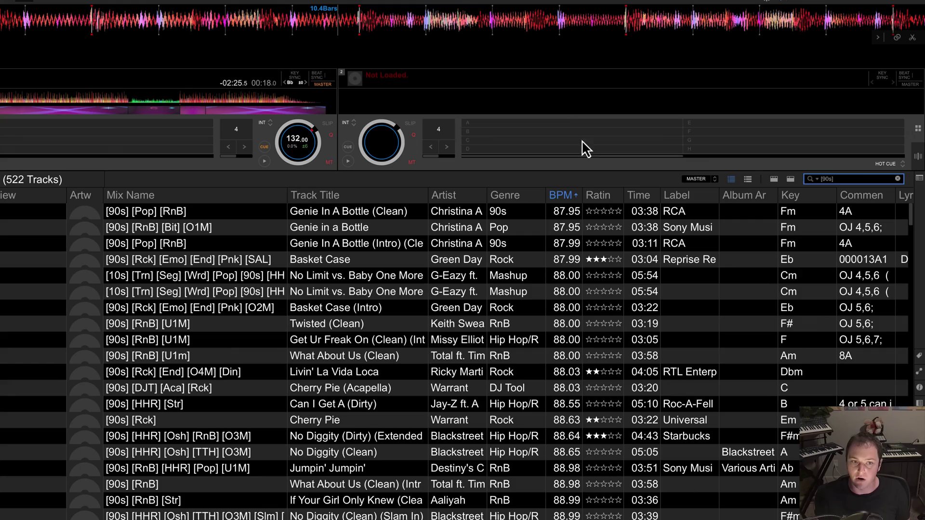
scroll(325, 399, "down", 15)
scroll(325, 399, "down", 15)
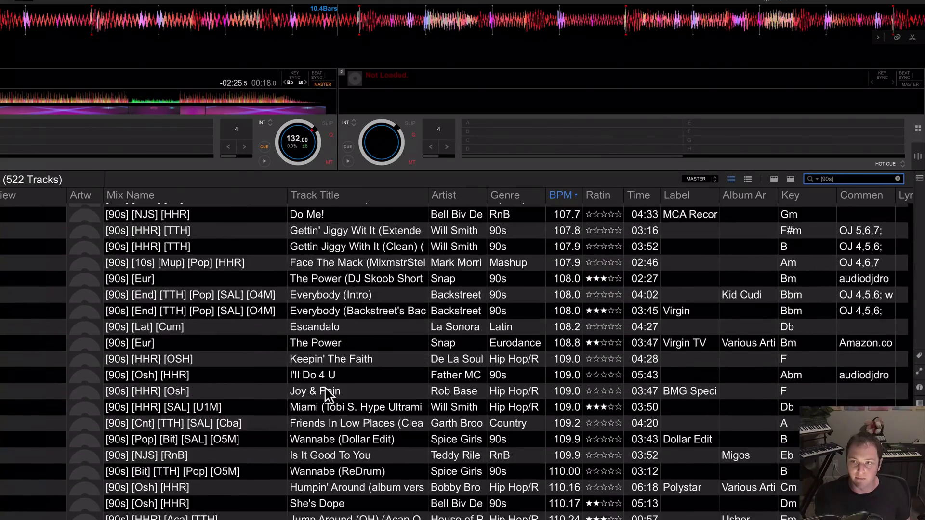
scroll(324, 392, "up", 20)
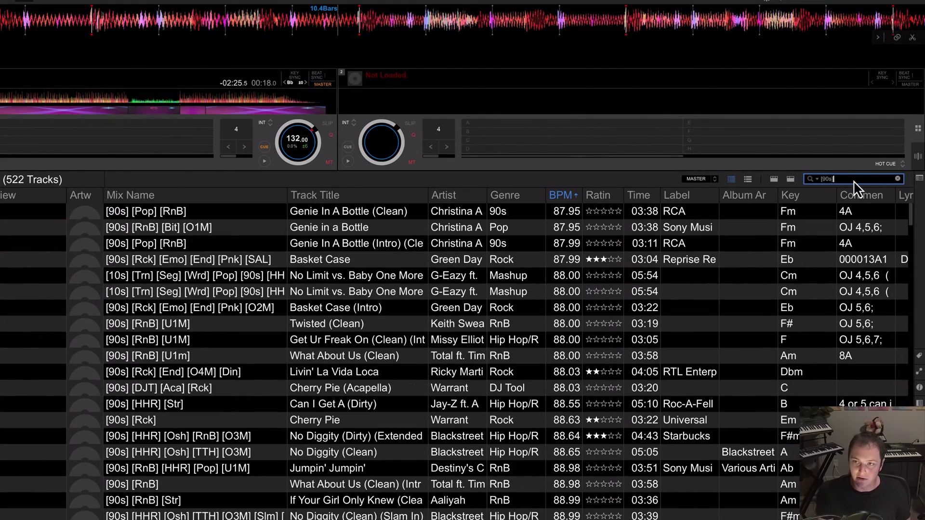
key("BackSpace")
key("BackSpace")
key("BackSpace")
key("BackSpace")
key("BackSpace")
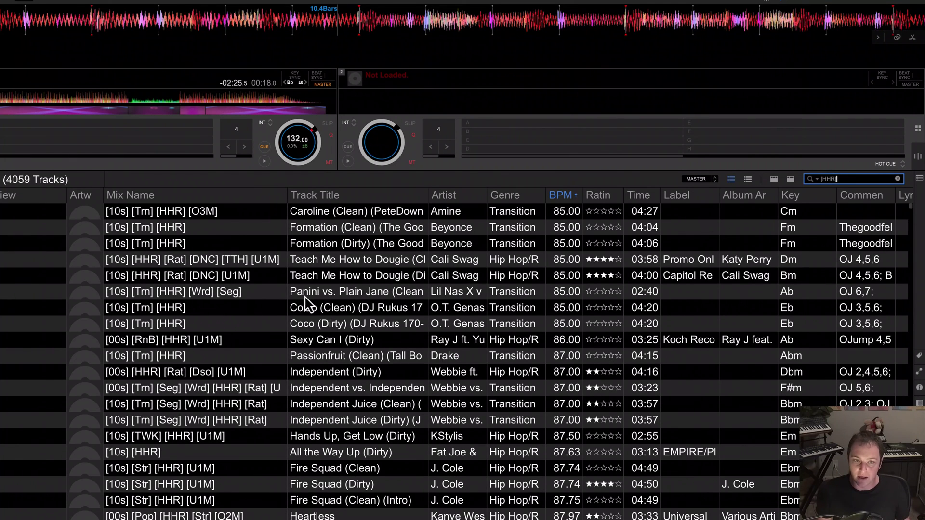
Step: Replace the [HHR] search with '[HHR] [90s]' and scroll the 208 matching tracks
double_click(866, 179)
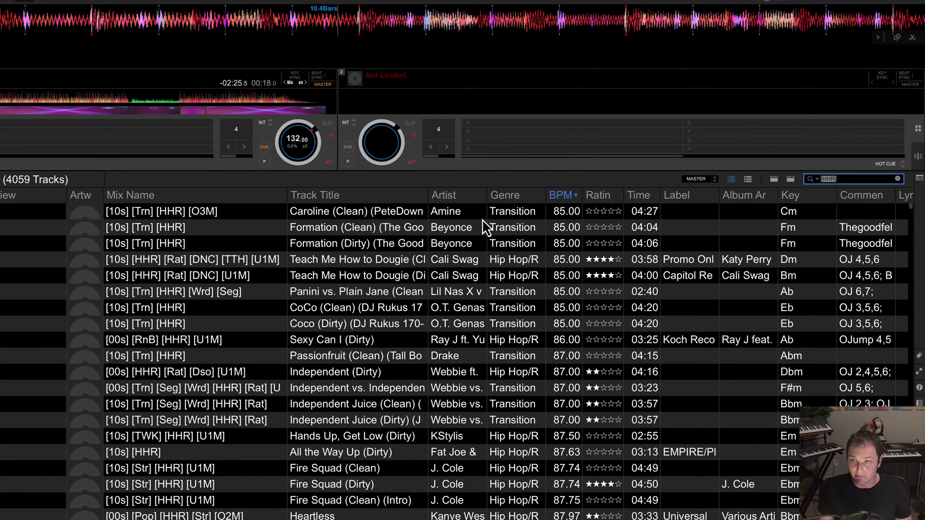
key("BackSpace")
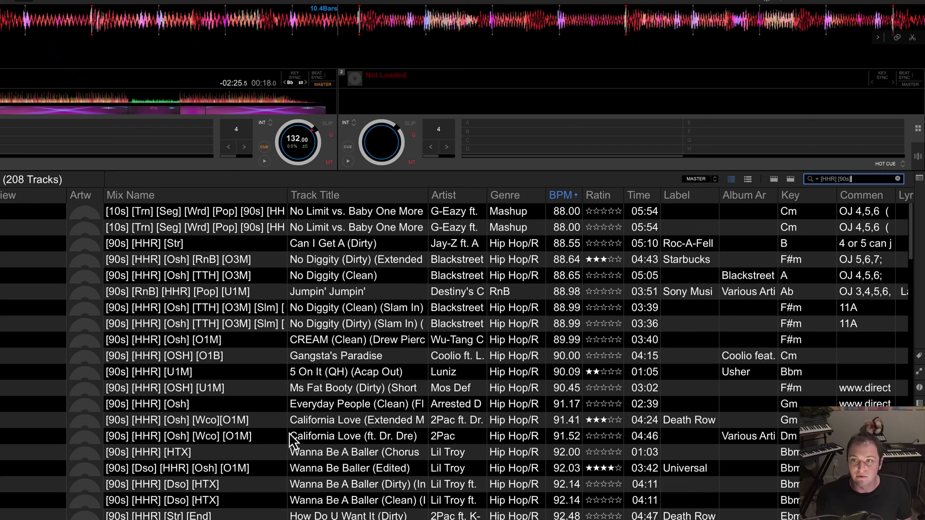
scroll(289, 435, "down", 10)
scroll(289, 440, "up", 10)
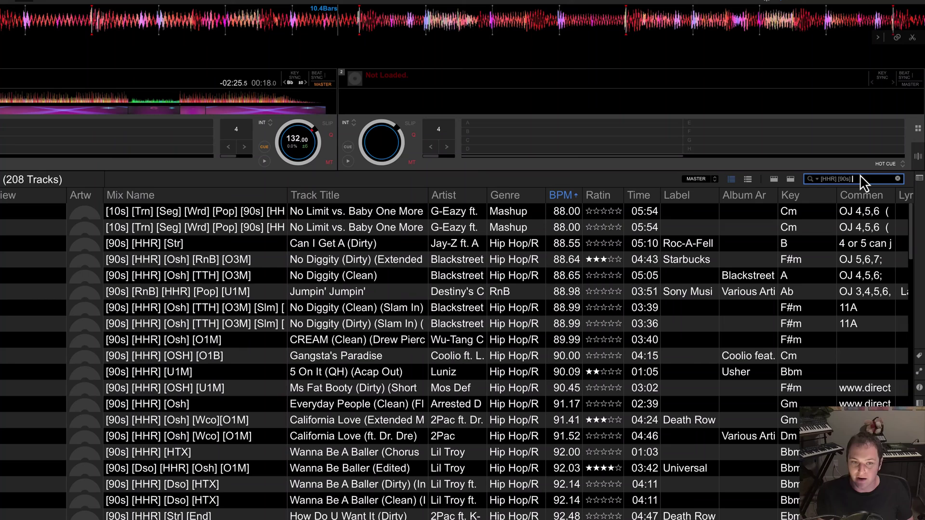
Step: Add [Str] to the search and reorder it to '[90s] [Str] [HHR]', leaving 18 tracks
type("r]")
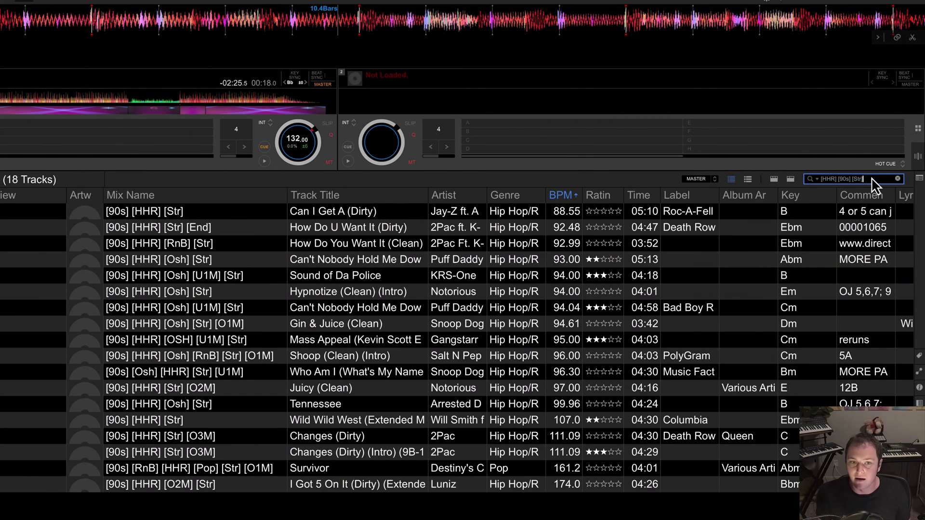
left_click_drag(871, 178, 807, 180)
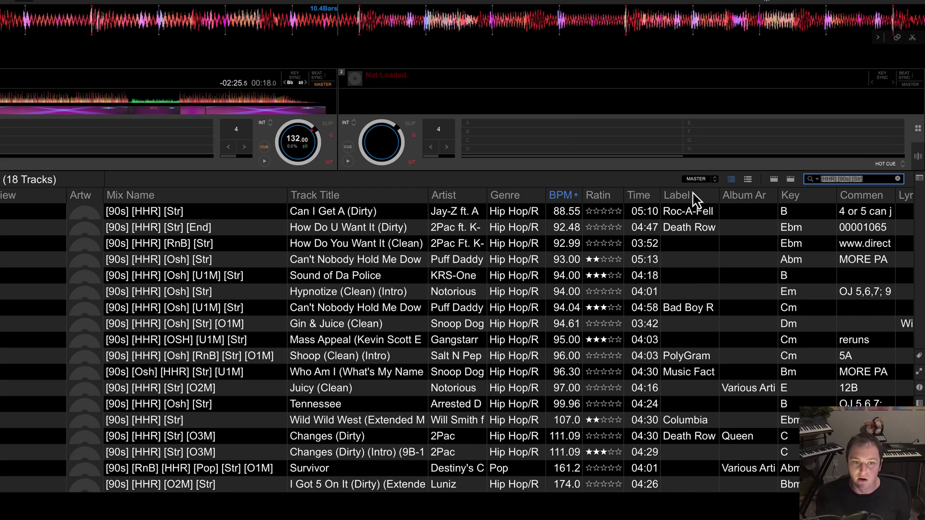
left_click(859, 178)
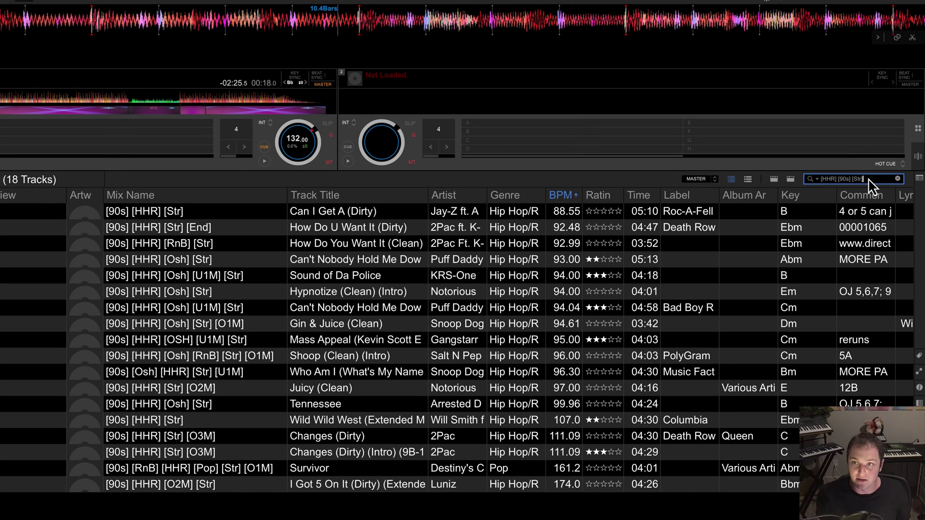
left_click(834, 178)
key("shift+Home")
key("shift+Right")
key("shift+Right")
key("shift+Right")
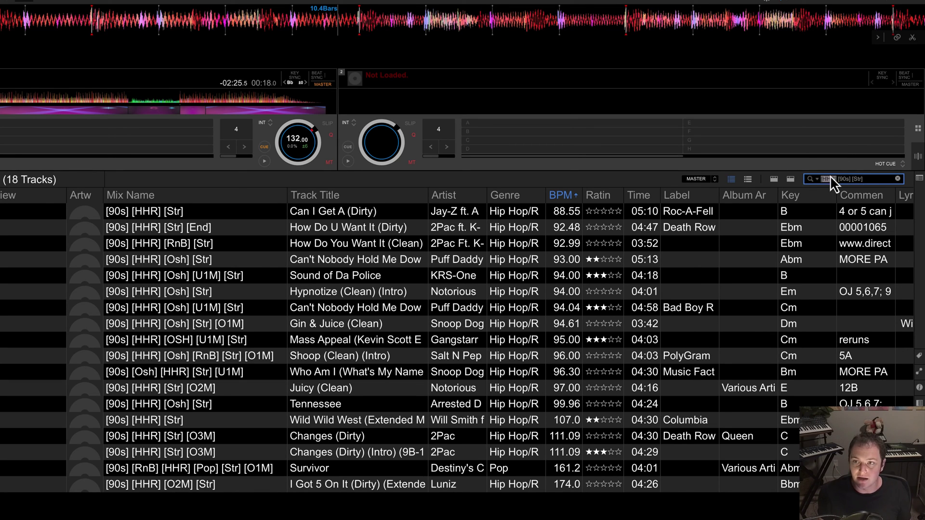
key("BackSpace")
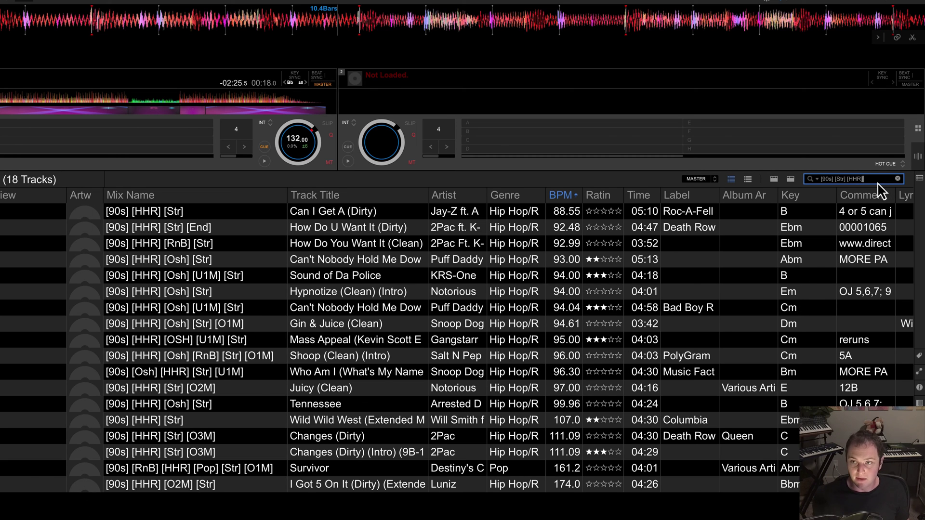
Step: Search for [Slm] instead, scroll the 248 results, then clear the search
key("ctrl+a")
type("[Ac")
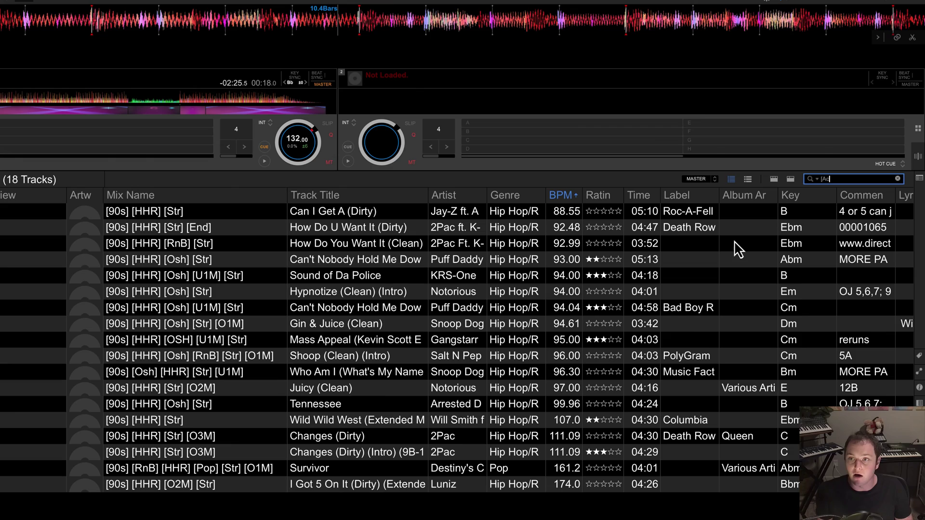
type("a")
key("BackSpace")
key("BackSpace")
key("BackSpace")
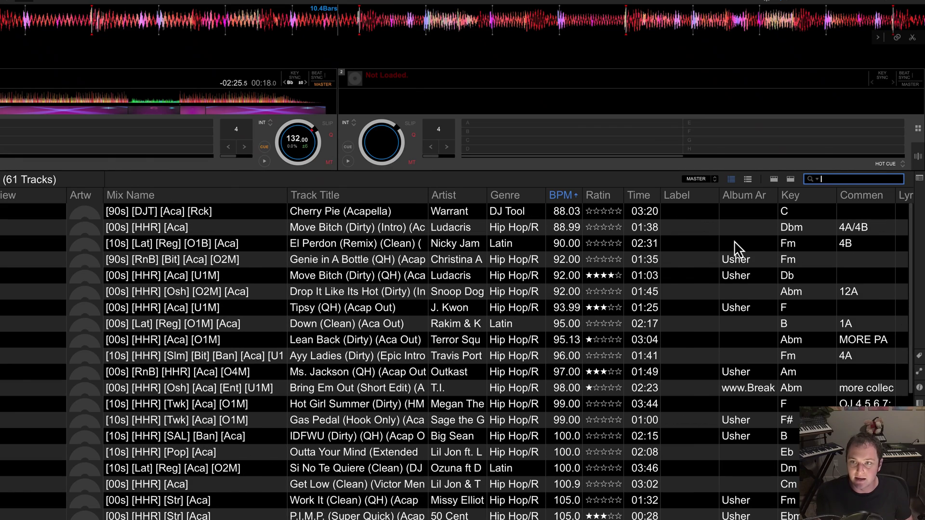
type("S")
scroll(297, 393, "down", 15)
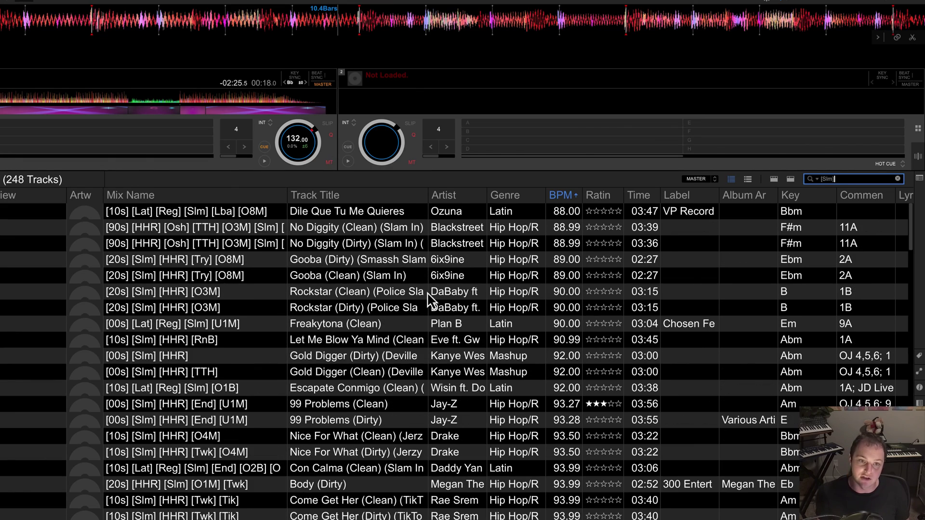
scroll(296, 393, "down", 10)
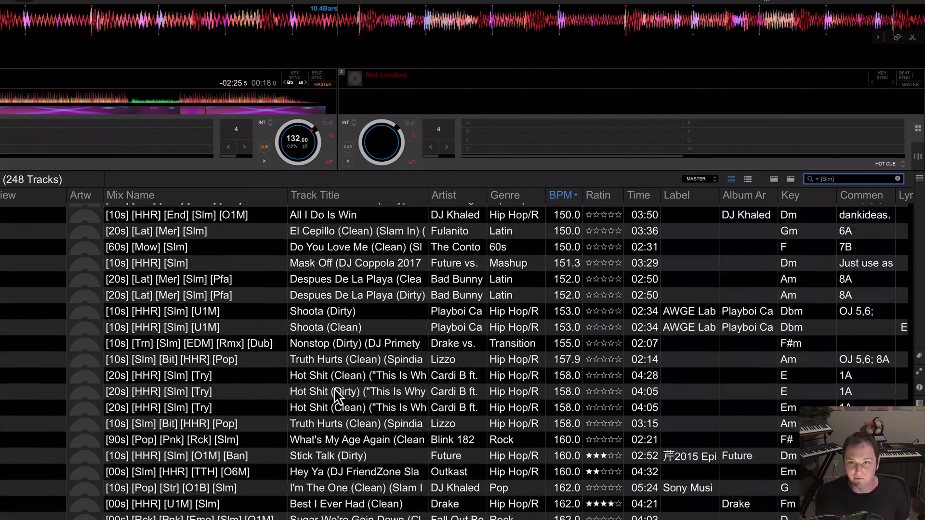
scroll(883, 303, "up", 15)
left_click(898, 179)
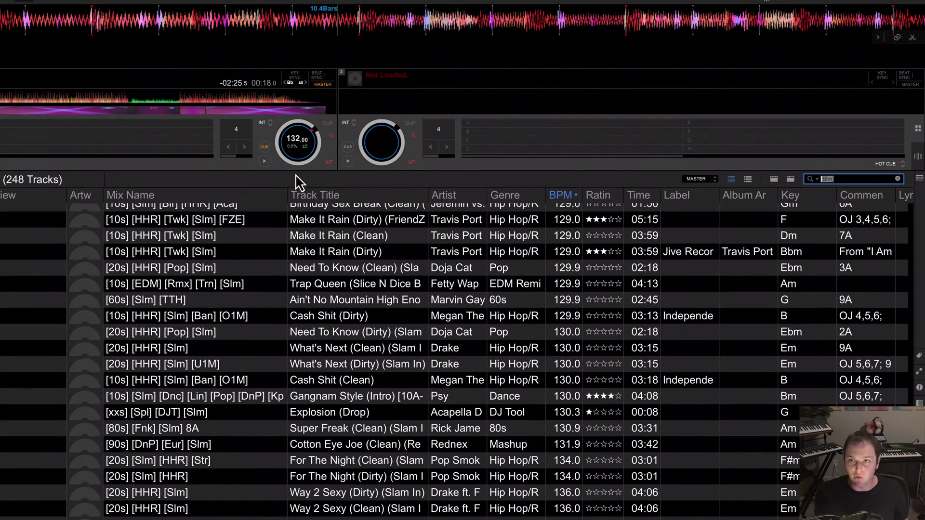